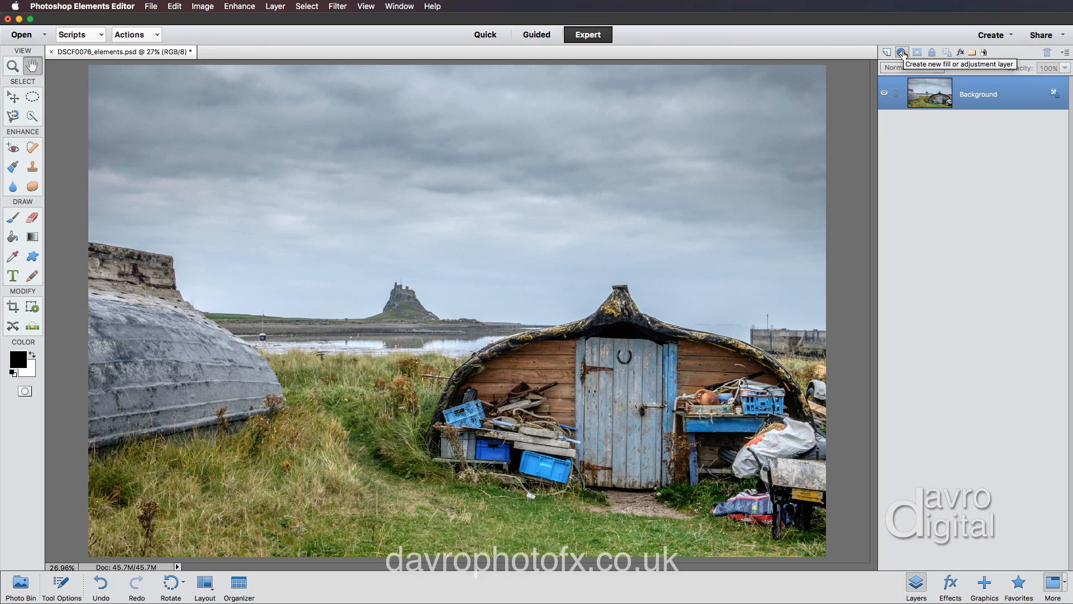
# Step: Add a Hue/Saturation adjustment layer above the Background and set its saturation to -100
pyautogui.click(901, 53)
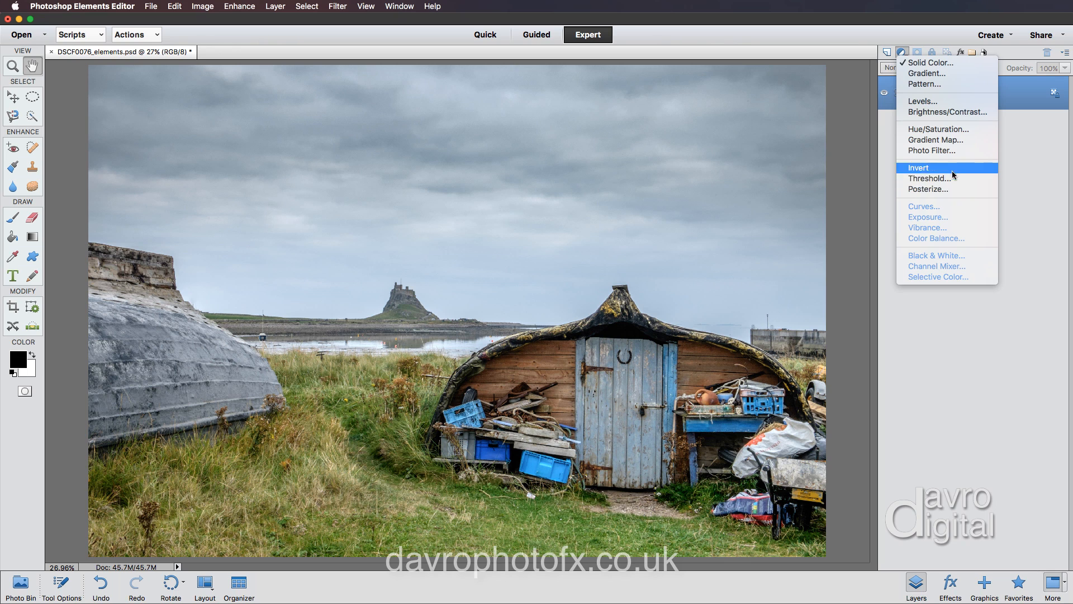
pyautogui.click(939, 130)
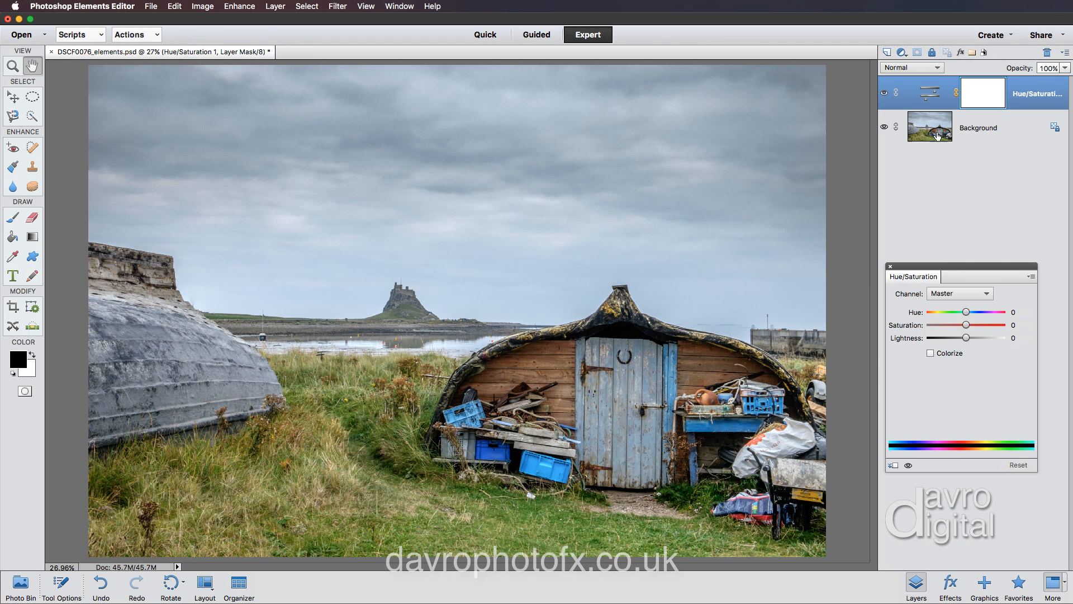
pyautogui.click(926, 326)
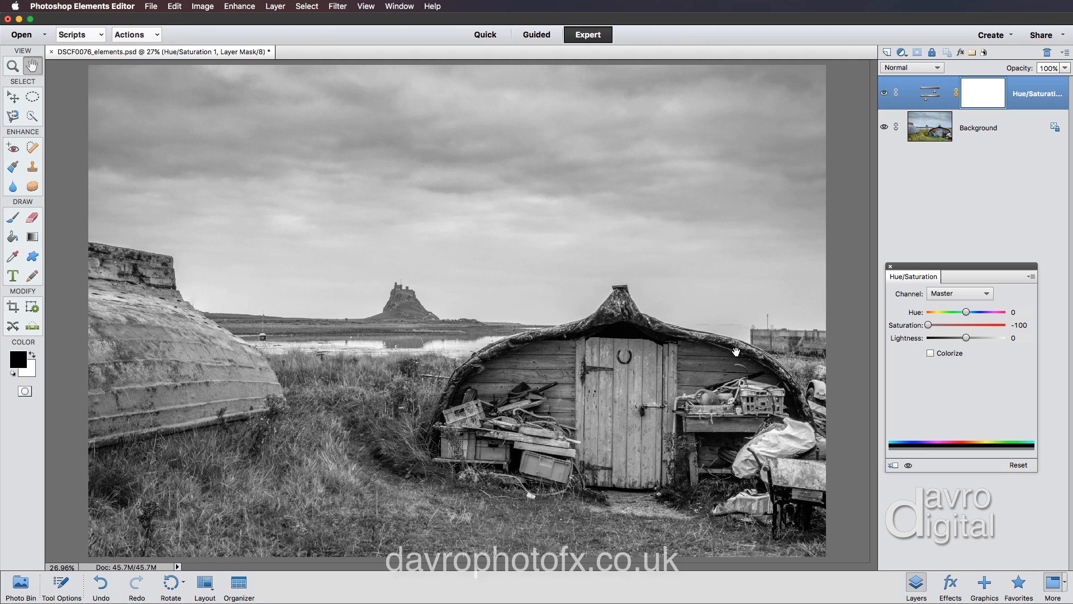
# Step: Make a selection from the image's luminosity and invert it
pyautogui.click(306, 7)
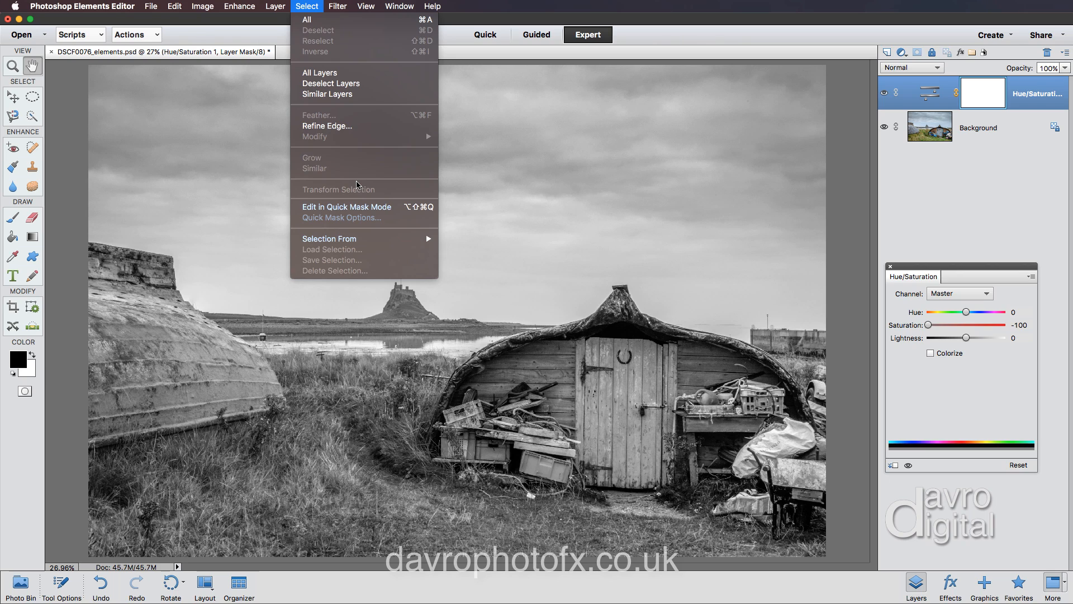
pyautogui.moveTo(352, 239)
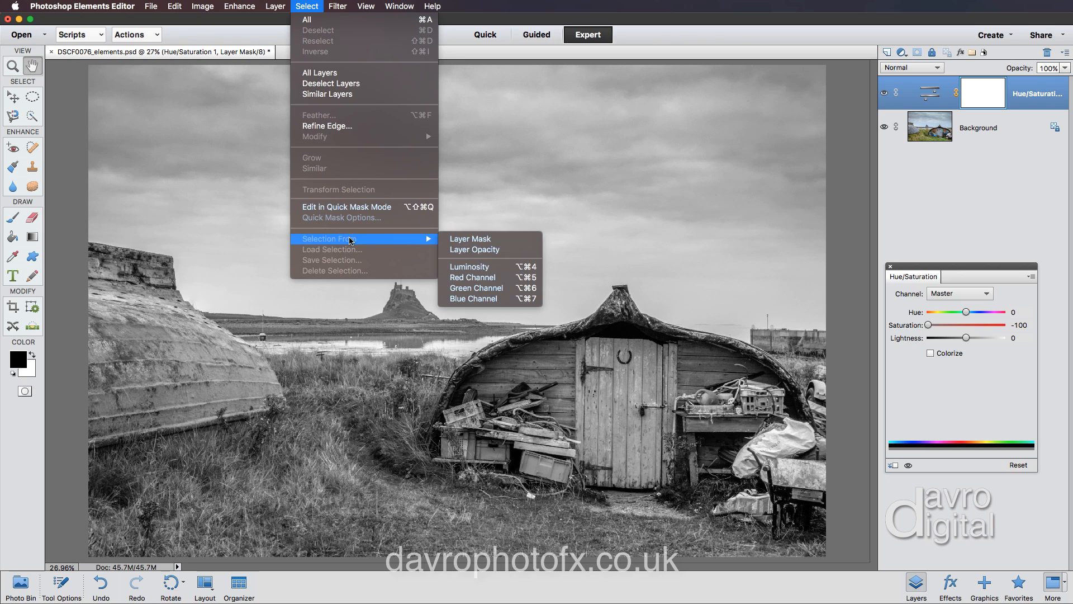
pyautogui.click(505, 268)
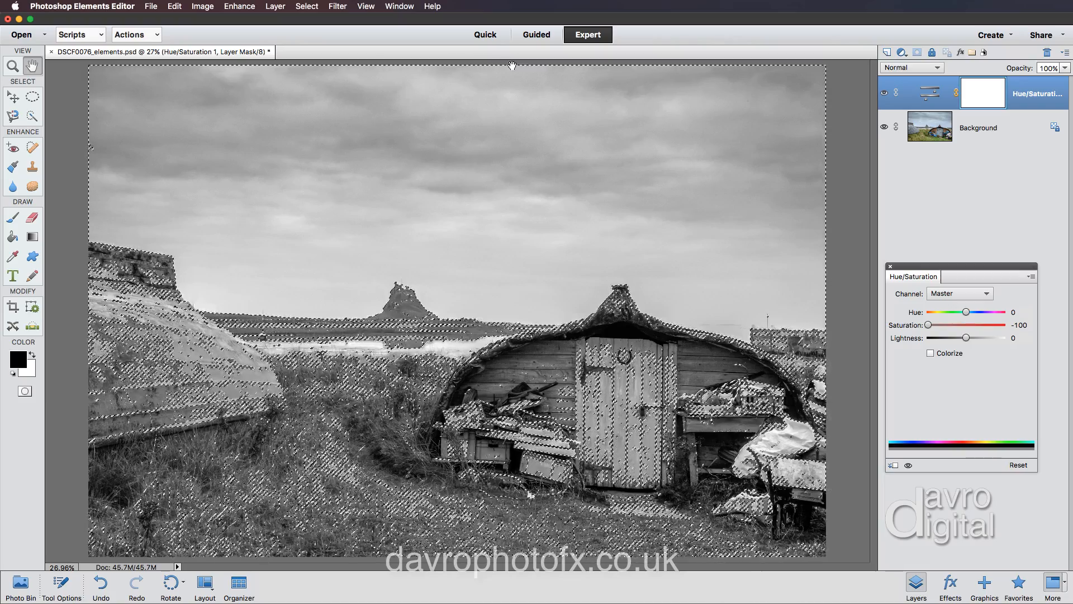
pyautogui.click(302, 7)
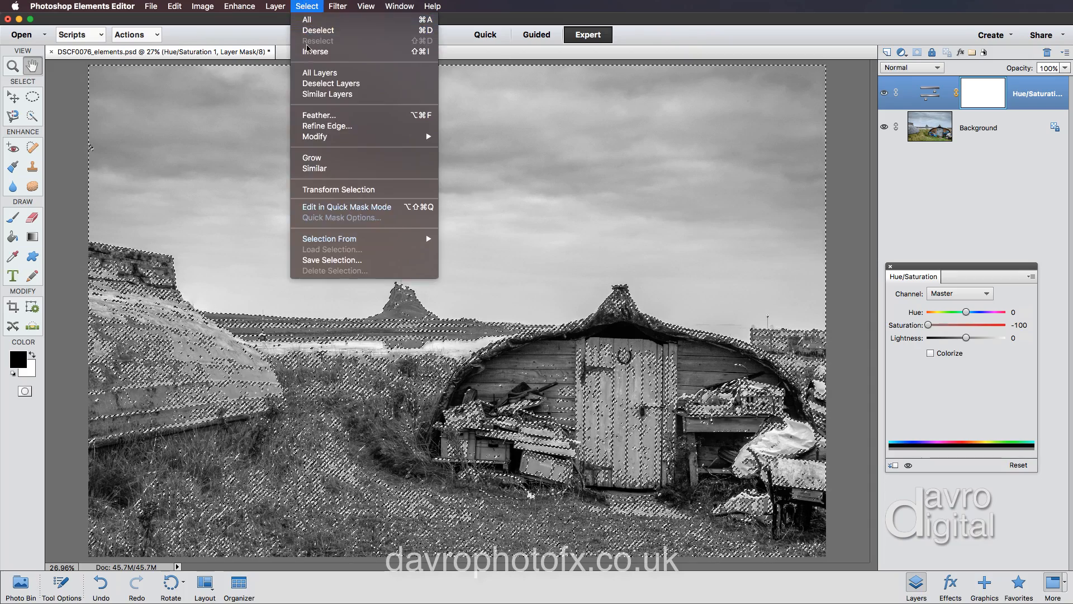
pyautogui.click(309, 54)
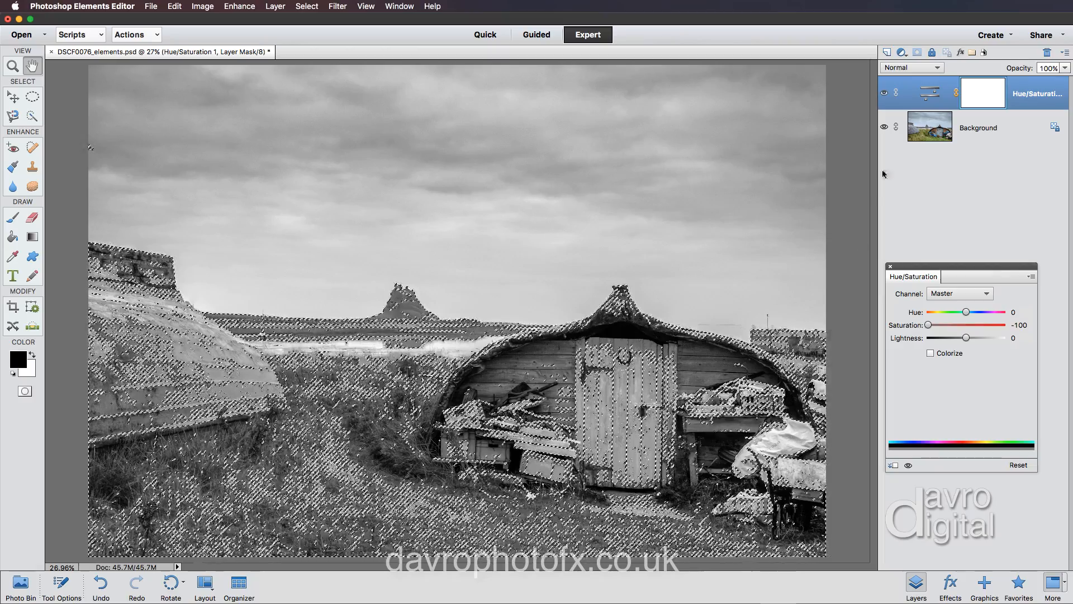
# Step: Add a Solid Color fill layer masked by the selection, using dark grey 3e3e3e
pyautogui.click(902, 53)
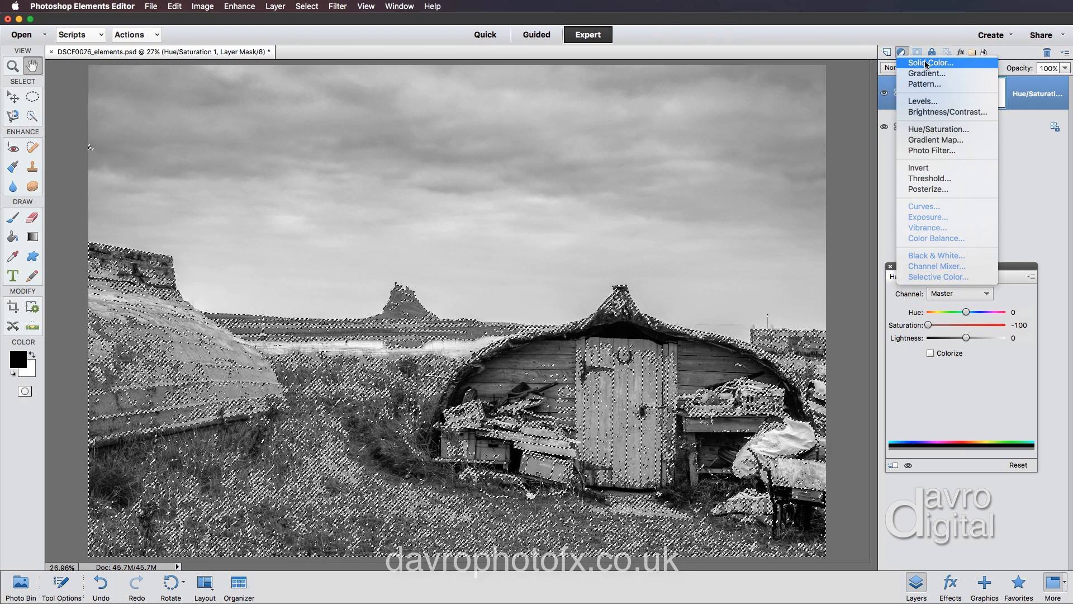
pyautogui.click(926, 63)
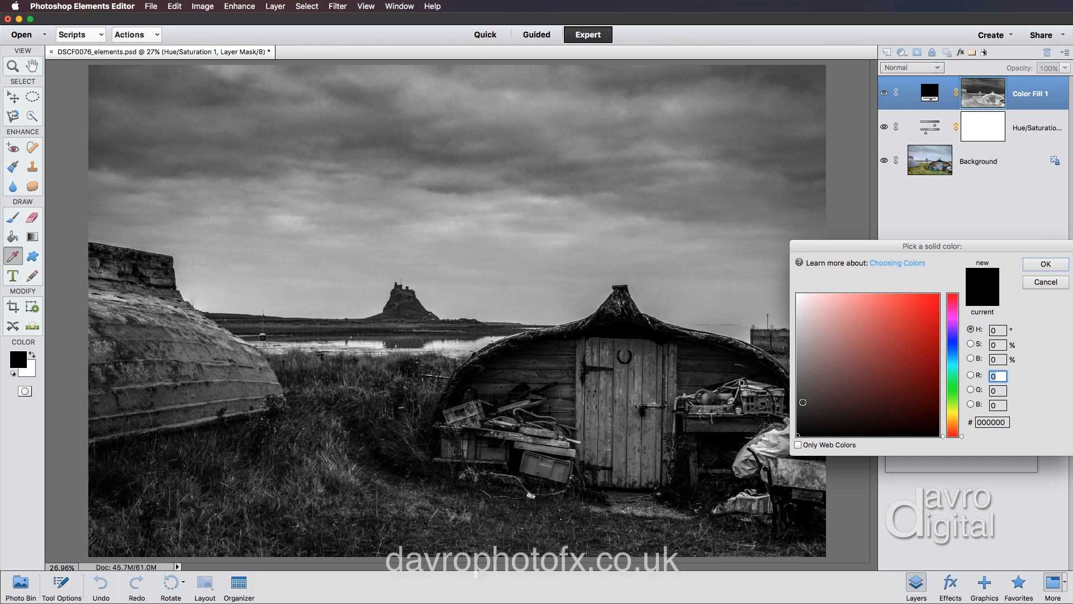
pyautogui.moveTo(797, 408); pyautogui.dragTo(798, 401)
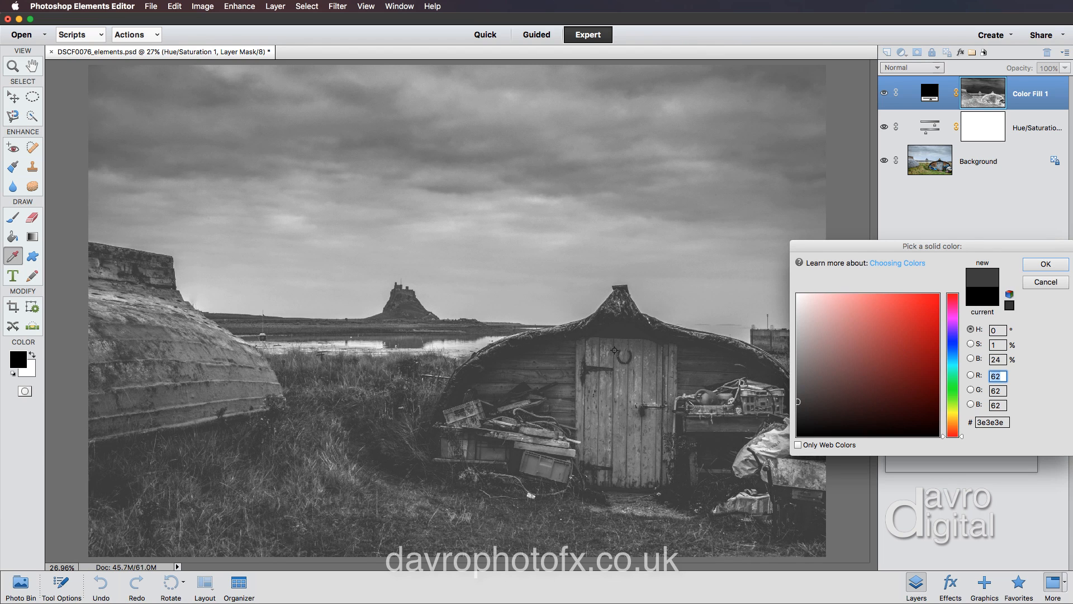
pyautogui.click(1045, 264)
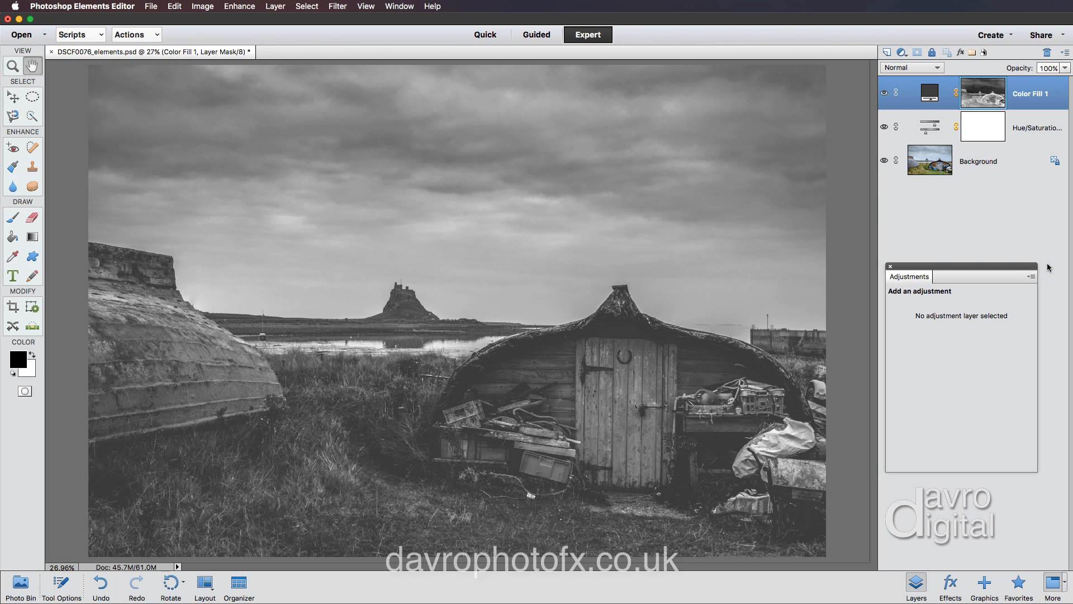
# Step: Inspect the Color Fill 1 layer mask in the image window and set the layer's blend mode to Multiply
pyautogui.keyDown('alt'); pyautogui.click(985, 98); pyautogui.keyUp('alt')
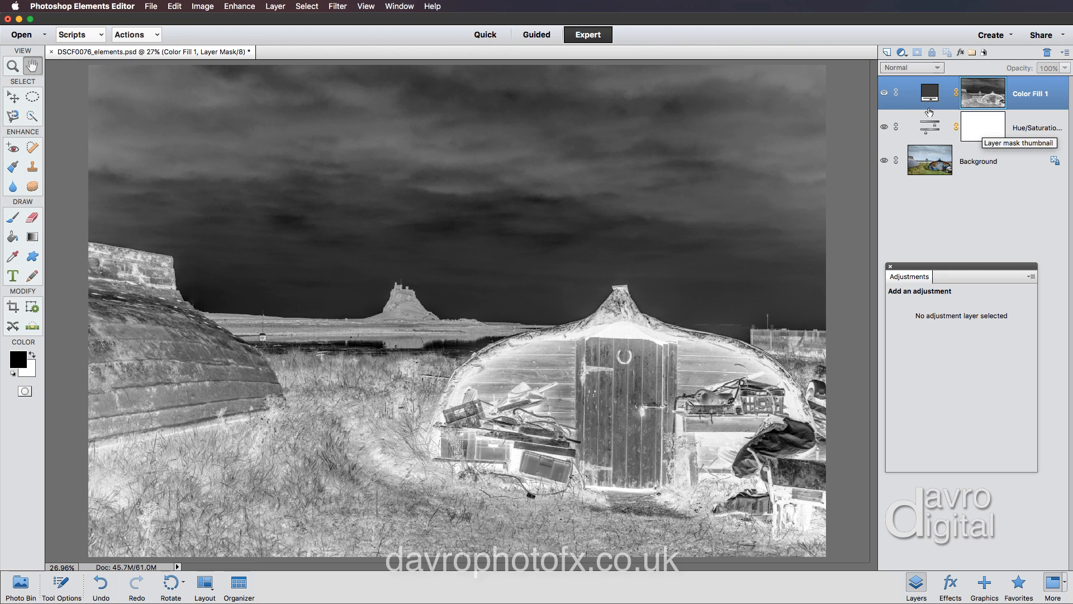
pyautogui.click(884, 94)
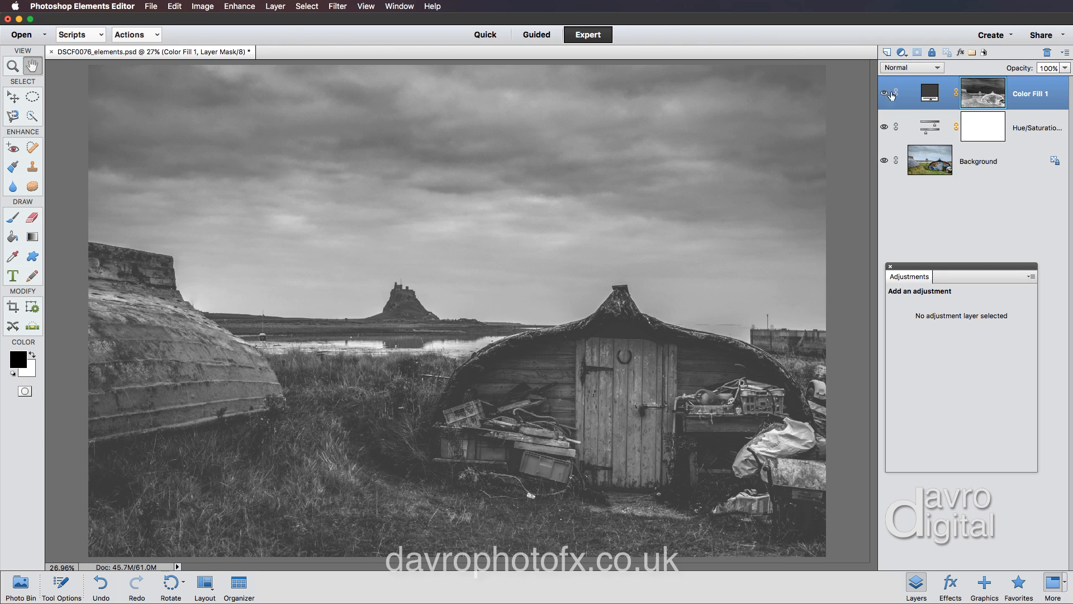
pyautogui.click(909, 68)
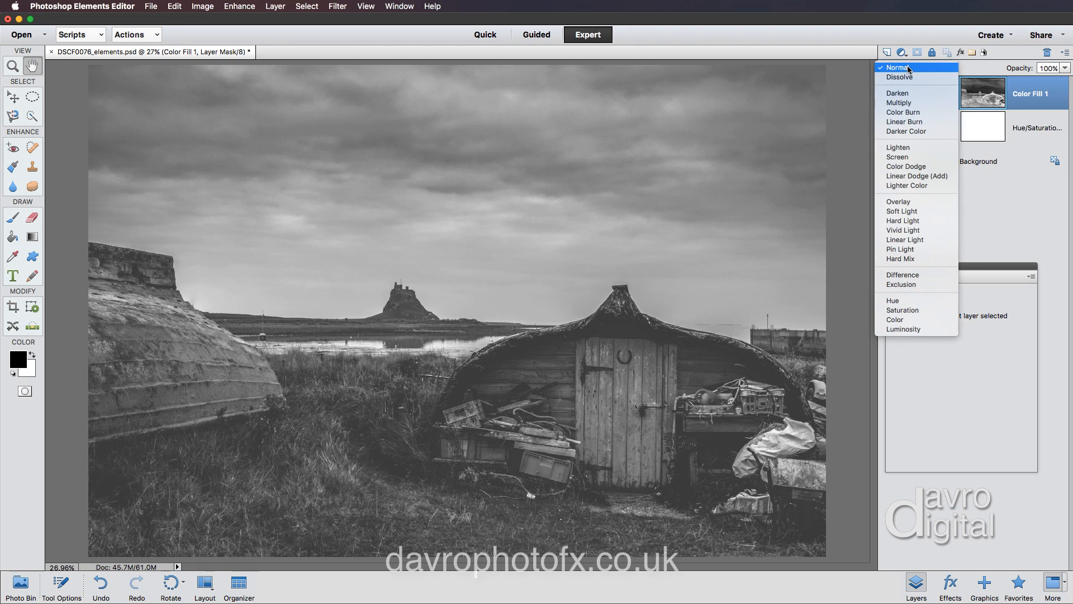
pyautogui.click(909, 102)
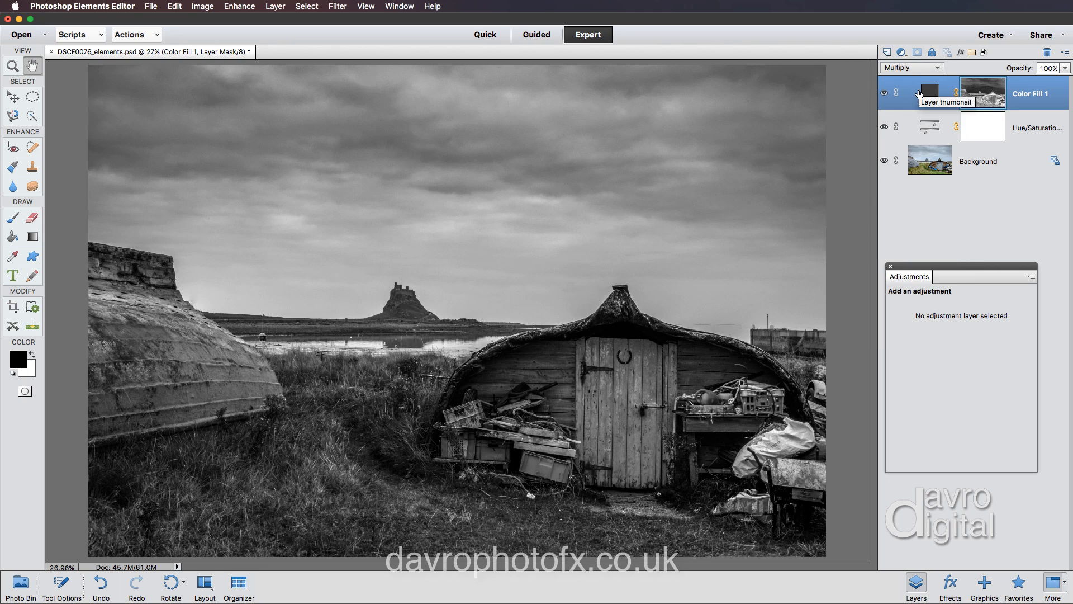
# Step: Lighten the Color Fill 1 layer's colour to mid grey 8b8a8a
pyautogui.doubleClick(919, 94)
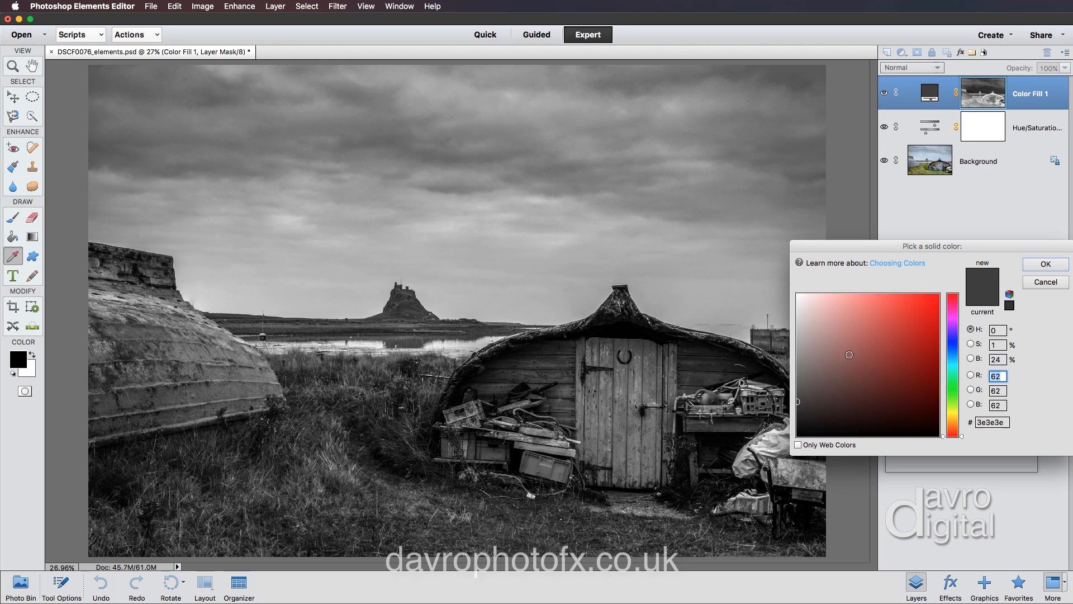
pyautogui.click(798, 390)
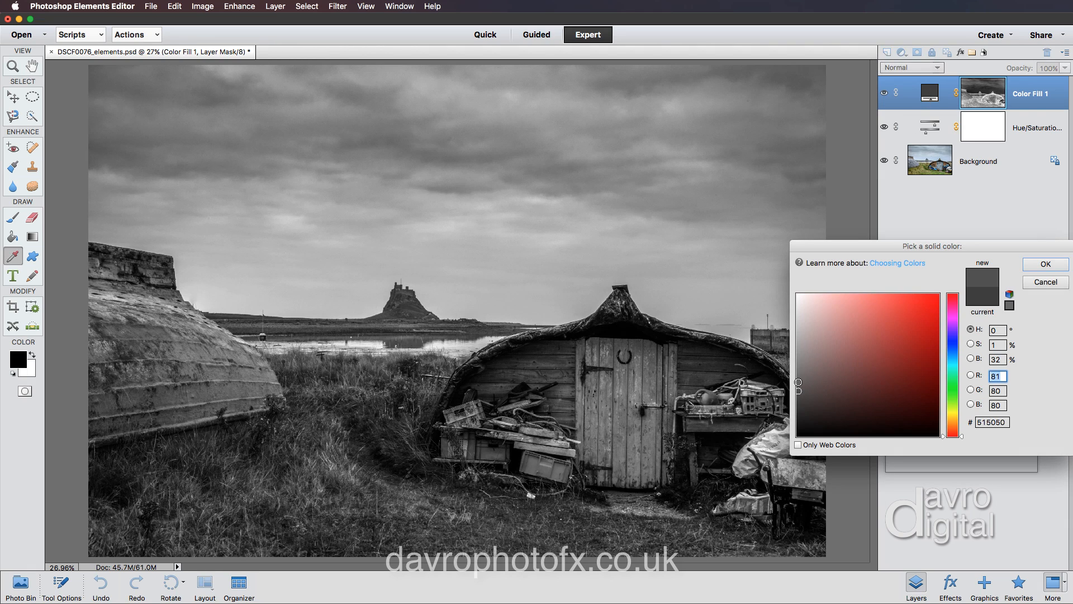
pyautogui.moveTo(798, 390); pyautogui.dragTo(798, 380)
pyautogui.click(799, 370)
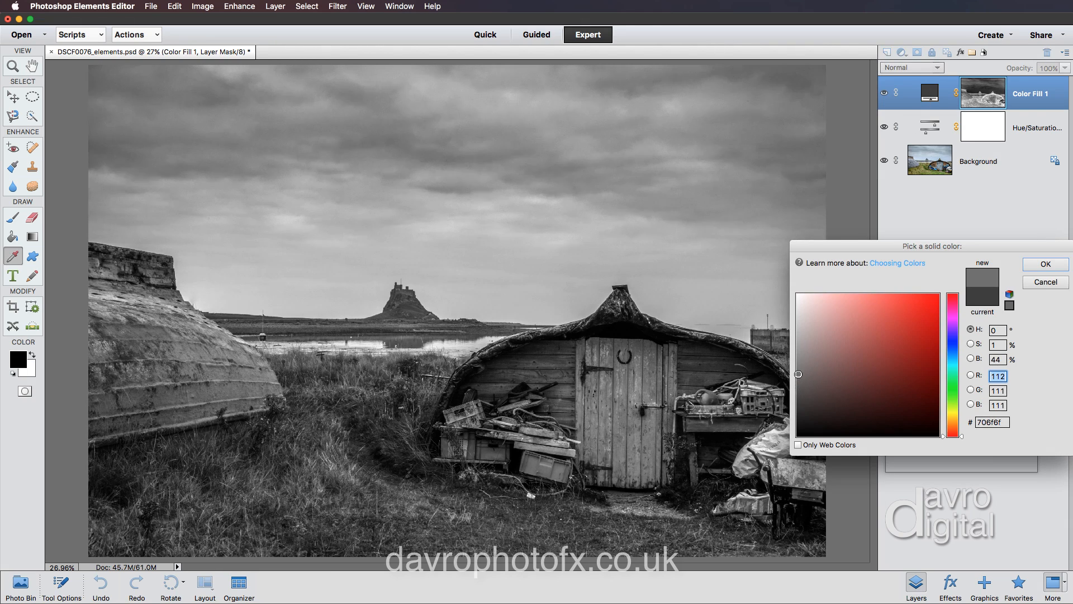
pyautogui.moveTo(798, 369); pyautogui.dragTo(798, 358)
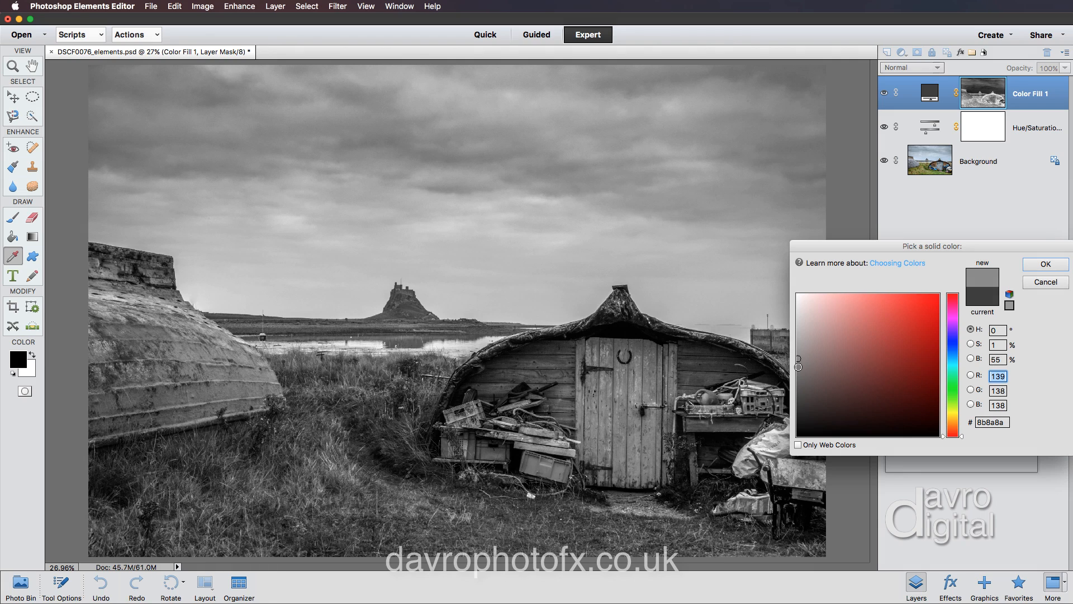
pyautogui.click(1038, 264)
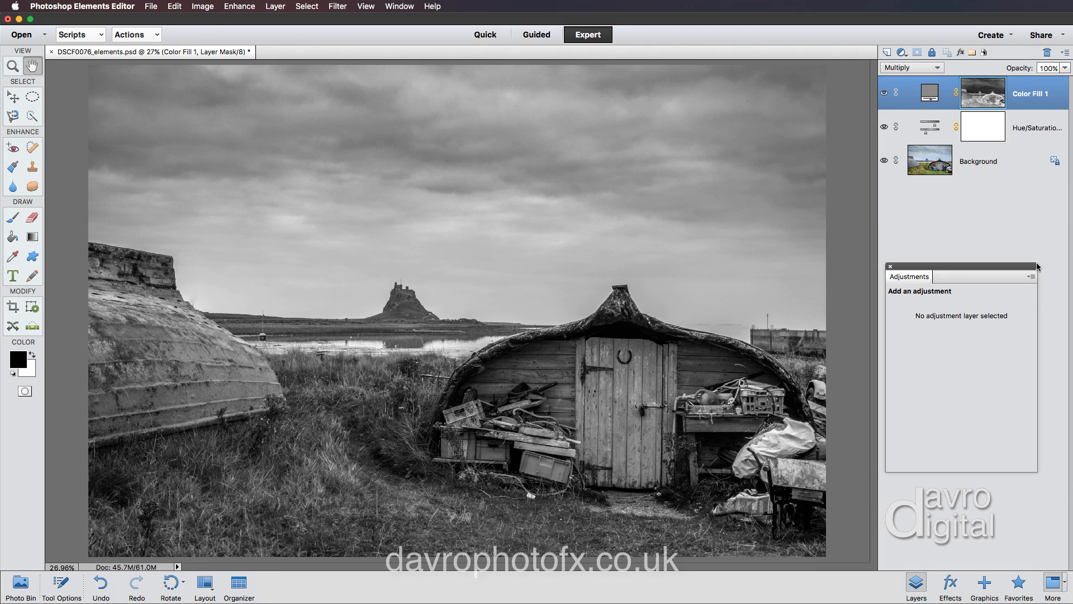
# Step: Try the Overlay blend mode on the Color Fill 1 layer and settle on Soft Light
pyautogui.click(907, 69)
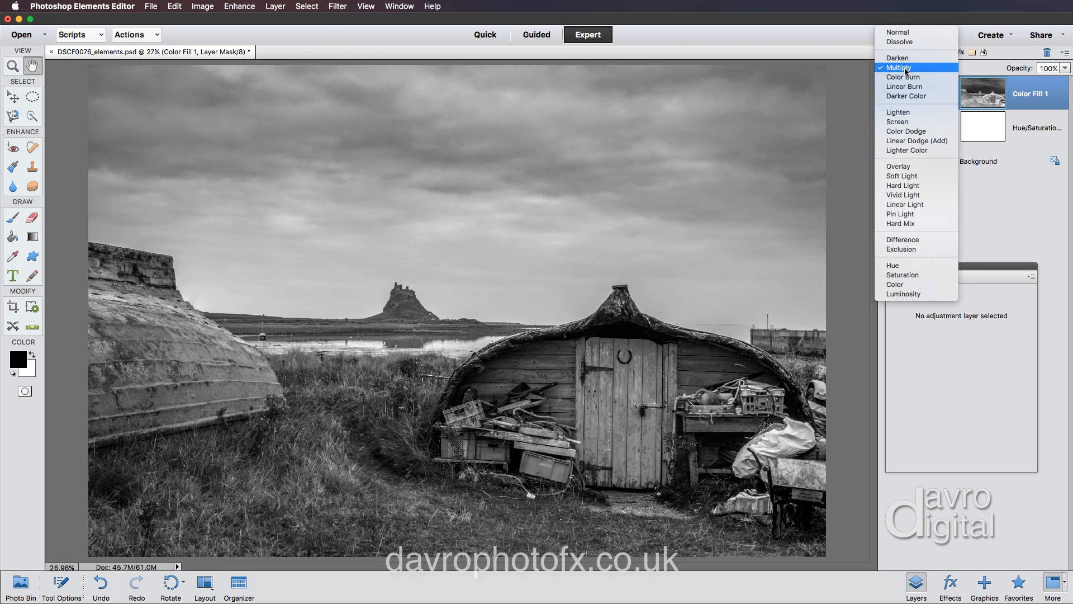
pyautogui.click(903, 164)
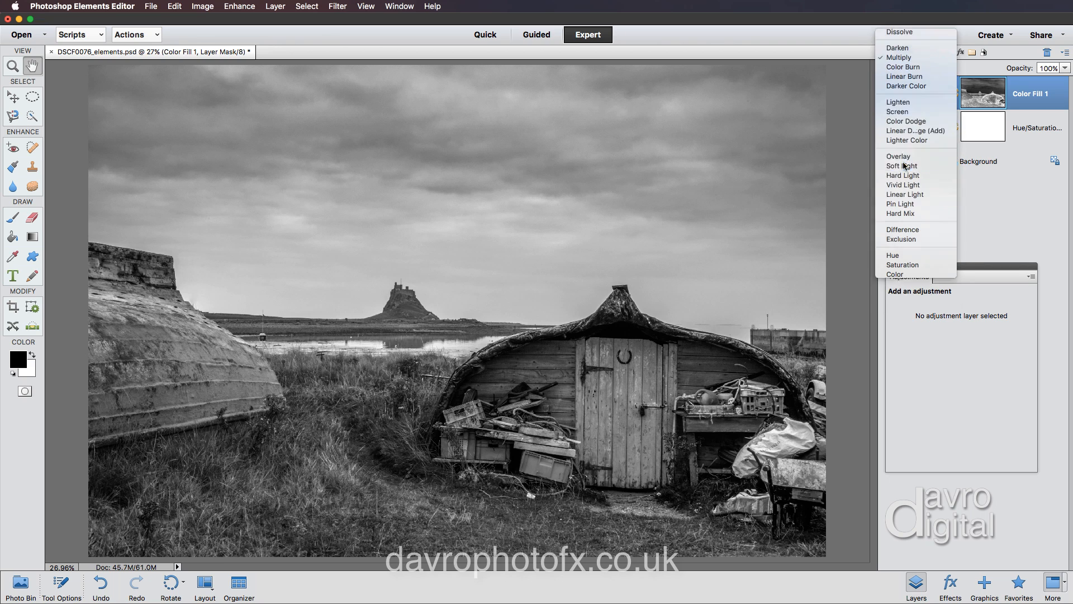
pyautogui.click(912, 68)
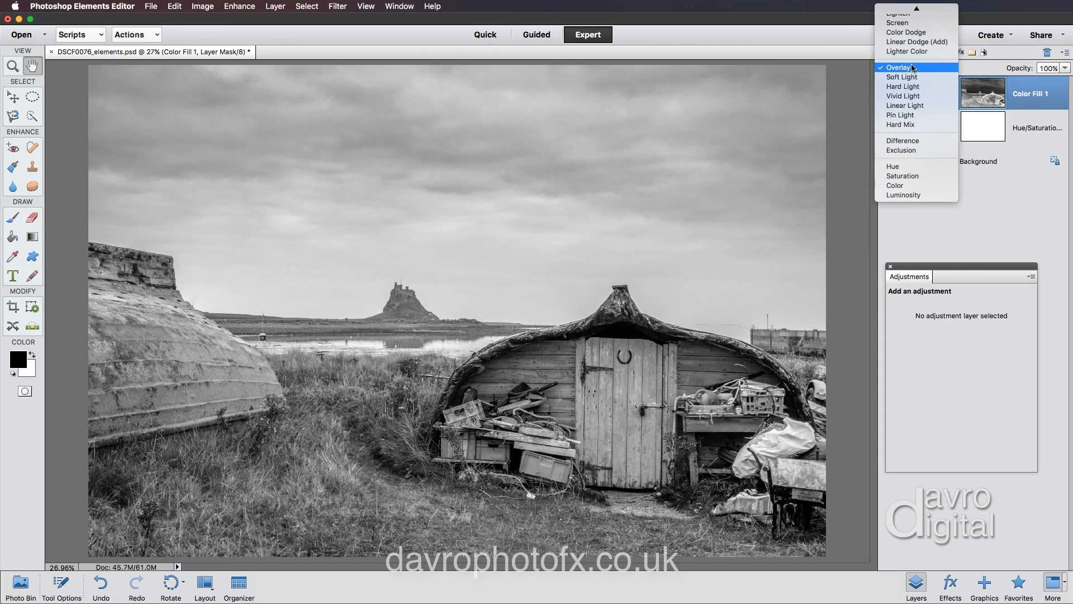
pyautogui.click(911, 77)
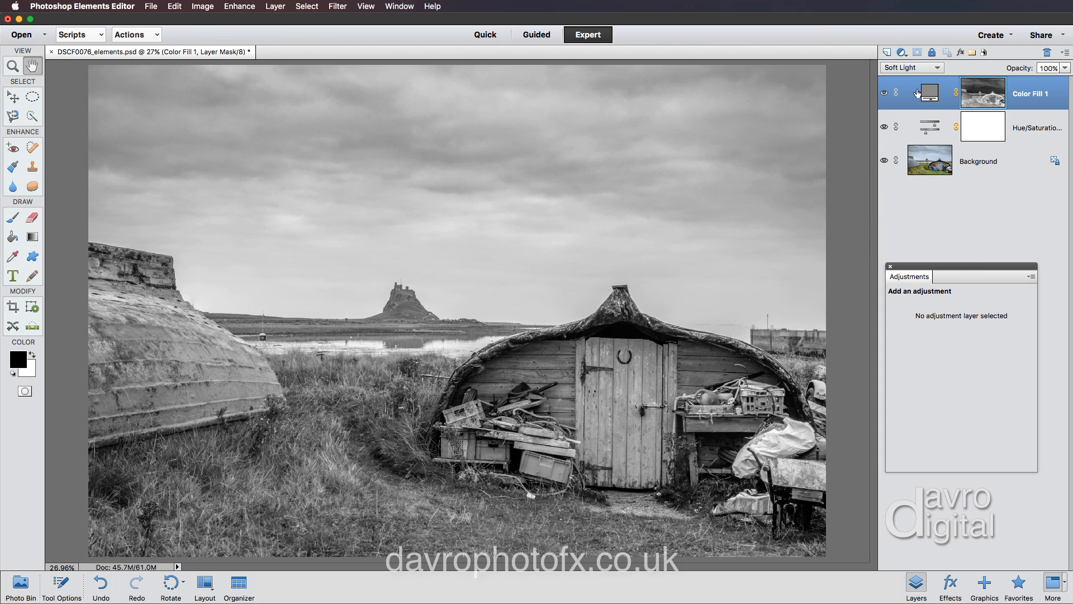
# Step: Darken the Color Fill 1 layer's colour to a neutral dark grey
pyautogui.doubleClick(930, 93)
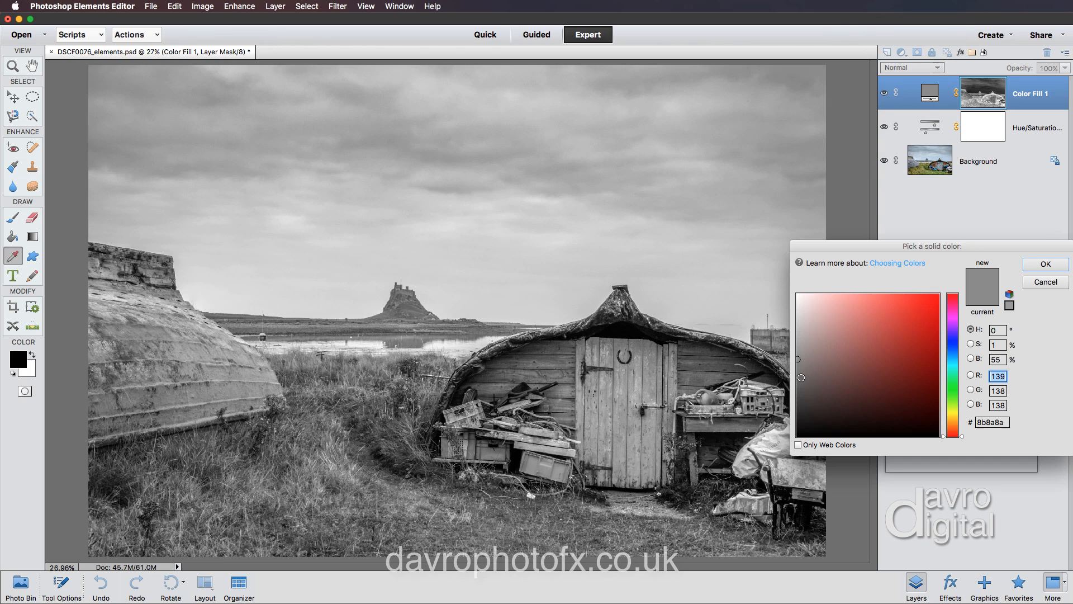
pyautogui.moveTo(800, 377); pyautogui.dragTo(797, 396)
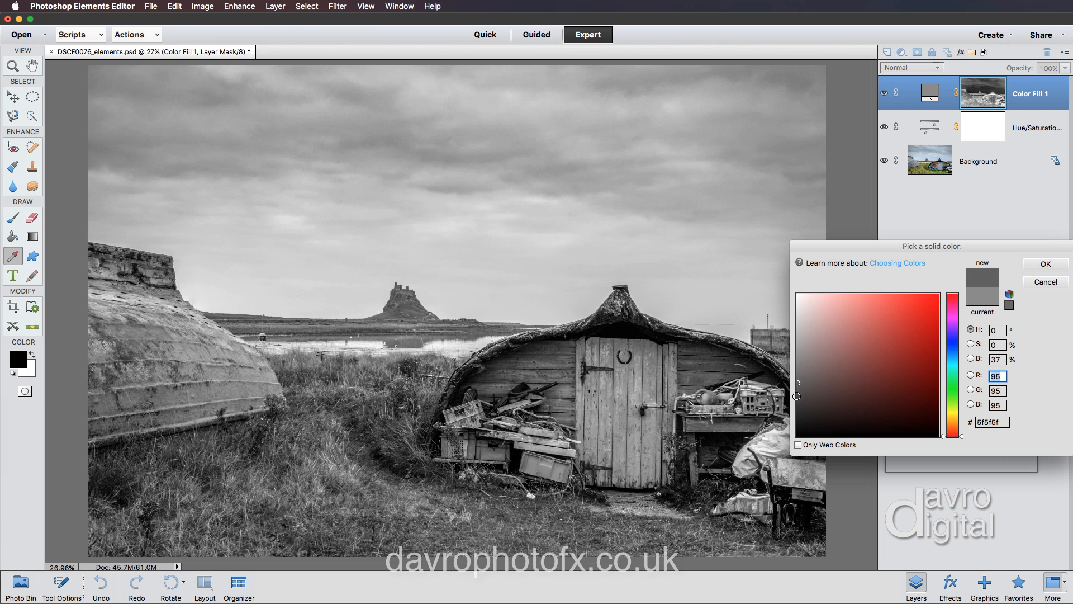
pyautogui.click(1041, 264)
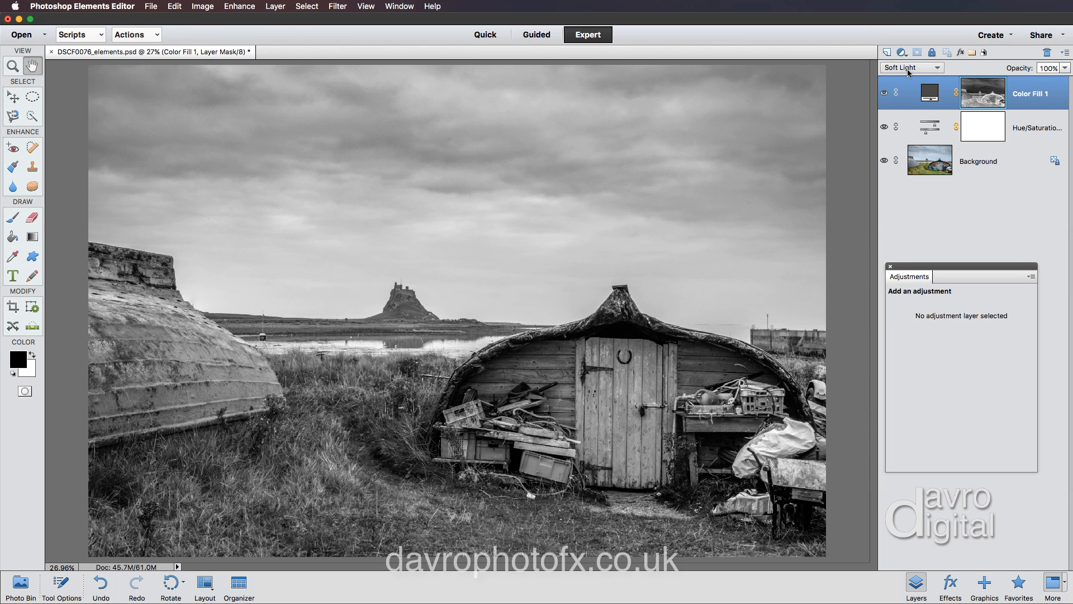
# Step: Compare the Hard Light and Overlay blend modes on the Color Fill 1 layer, returning it to Soft Light
pyautogui.click(908, 69)
pyautogui.click(906, 77)
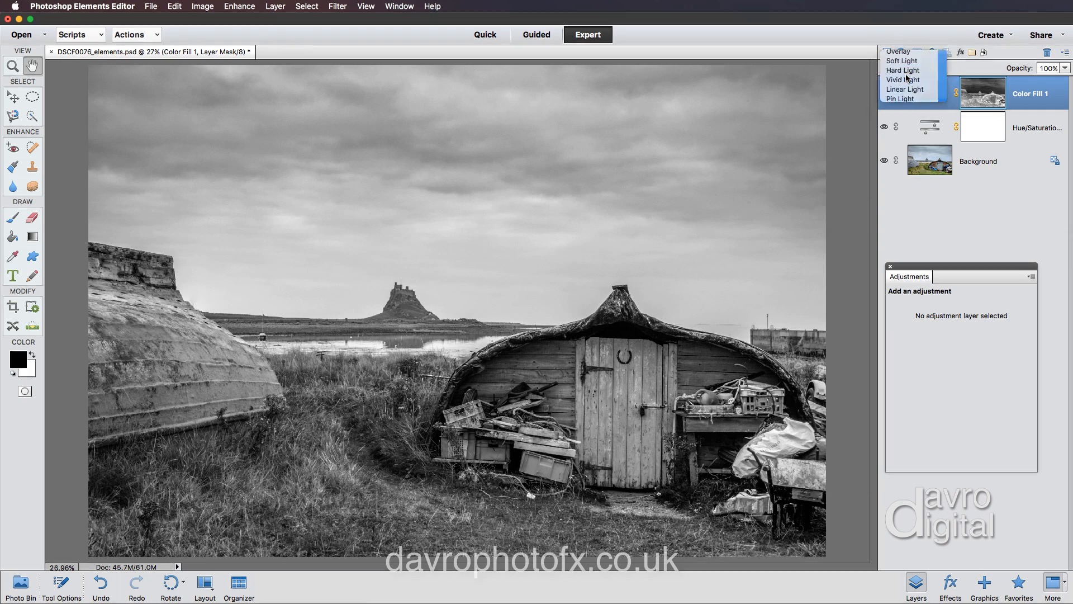
pyautogui.click(906, 70)
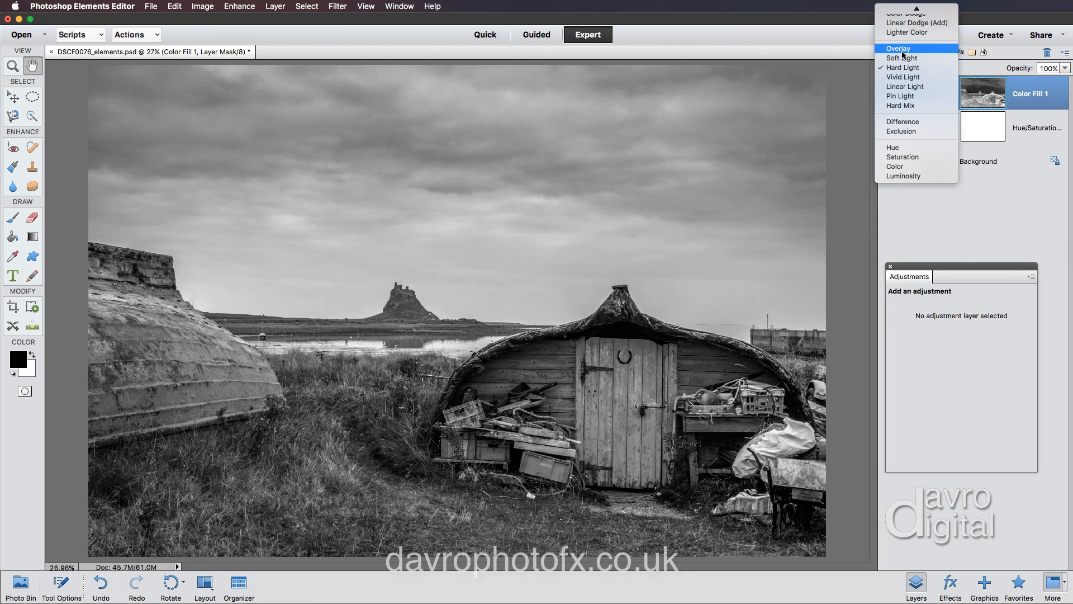
pyautogui.click(901, 49)
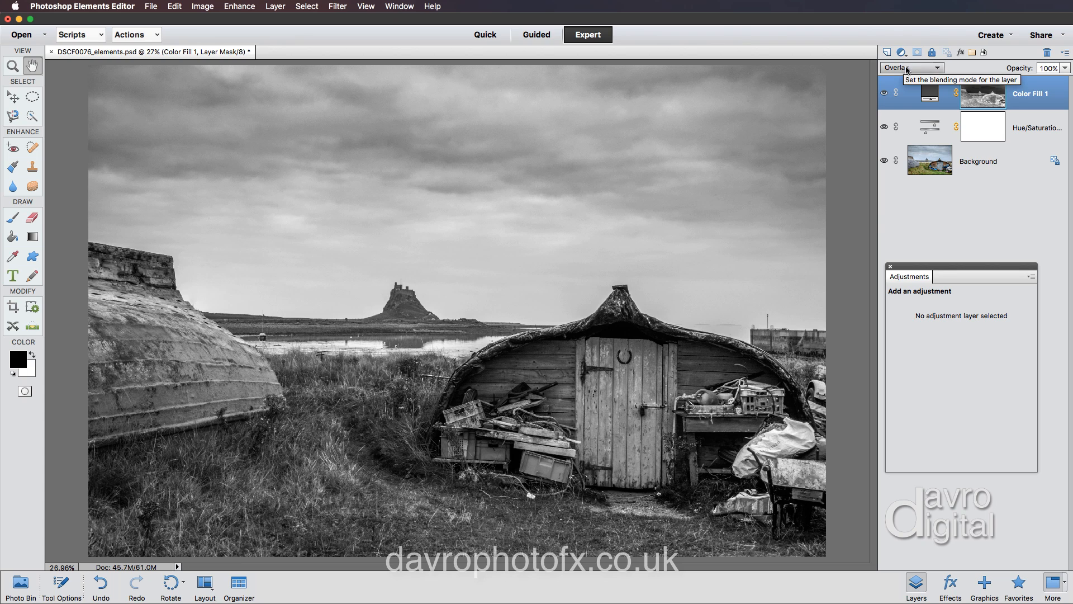
pyautogui.click(907, 68)
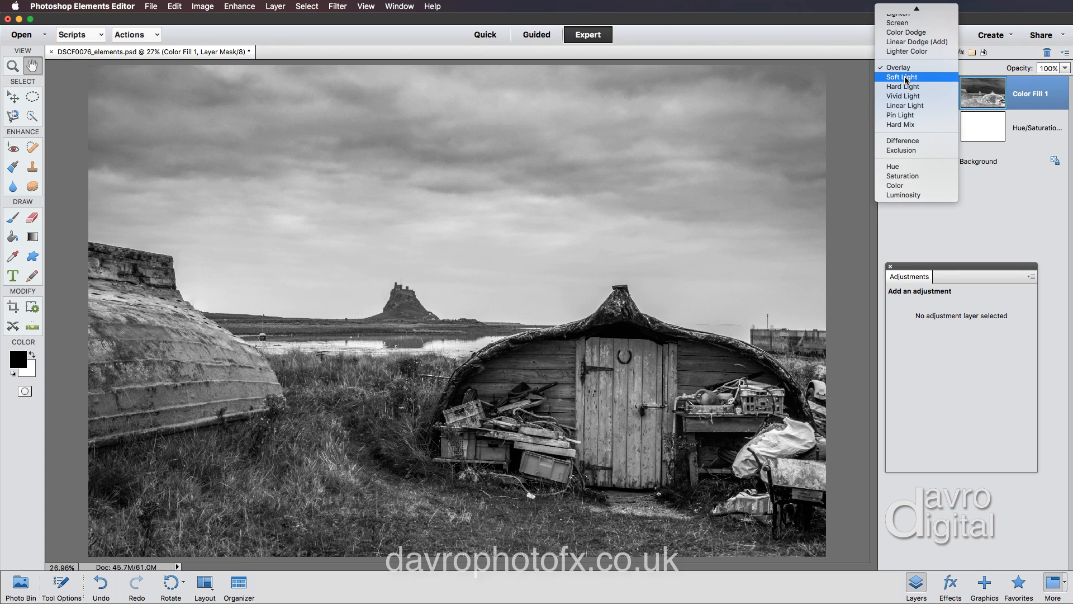
pyautogui.click(906, 77)
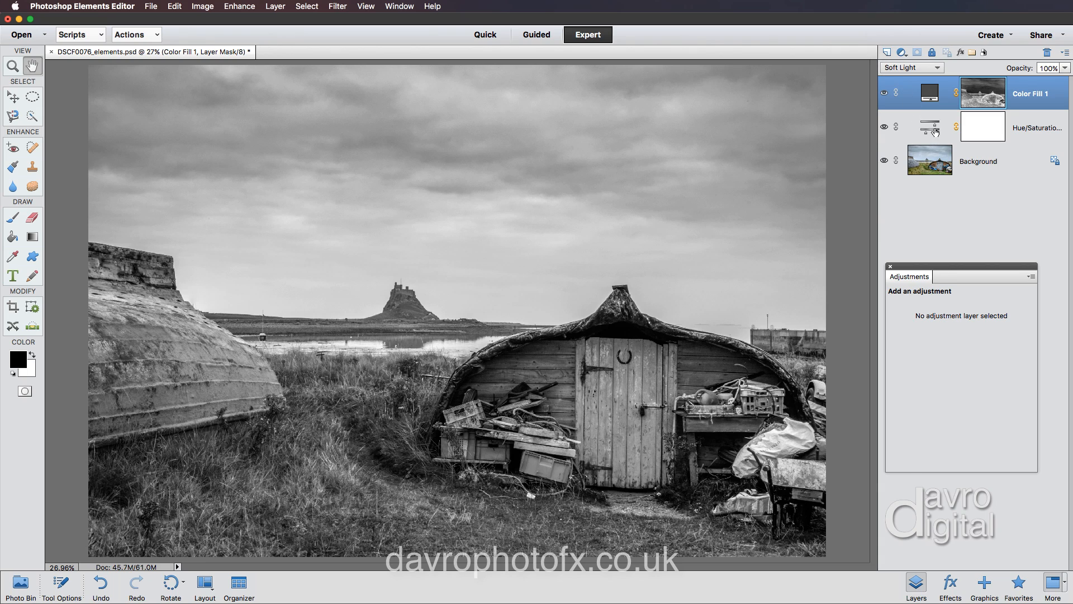
# Step: Raise the Hue/Saturation layer's saturation to -76 to bring back some muted colour
pyautogui.click(935, 132)
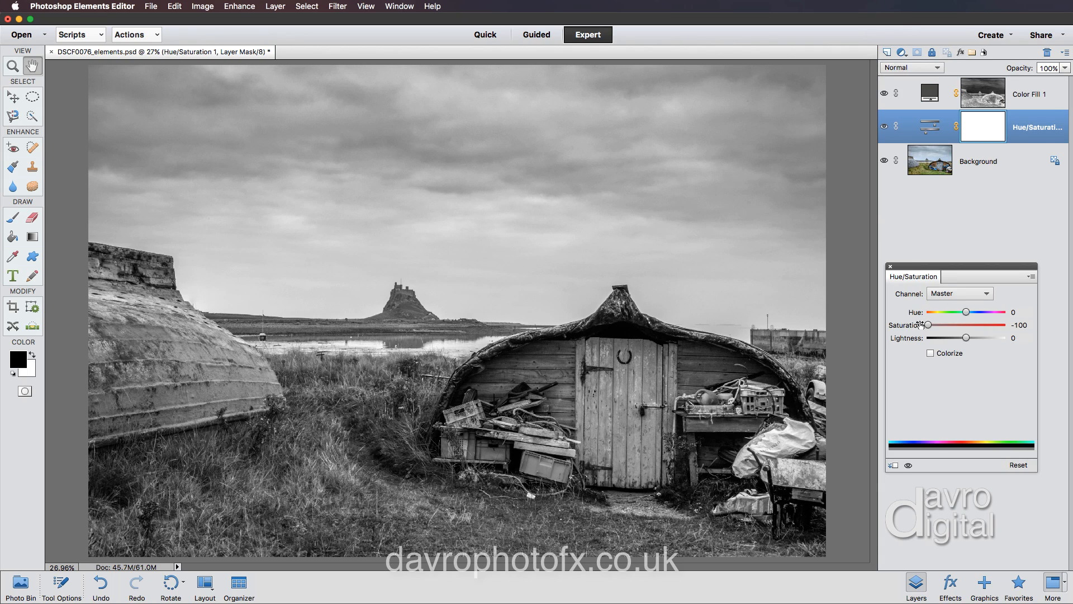
pyautogui.moveTo(928, 325); pyautogui.dragTo(936, 328)
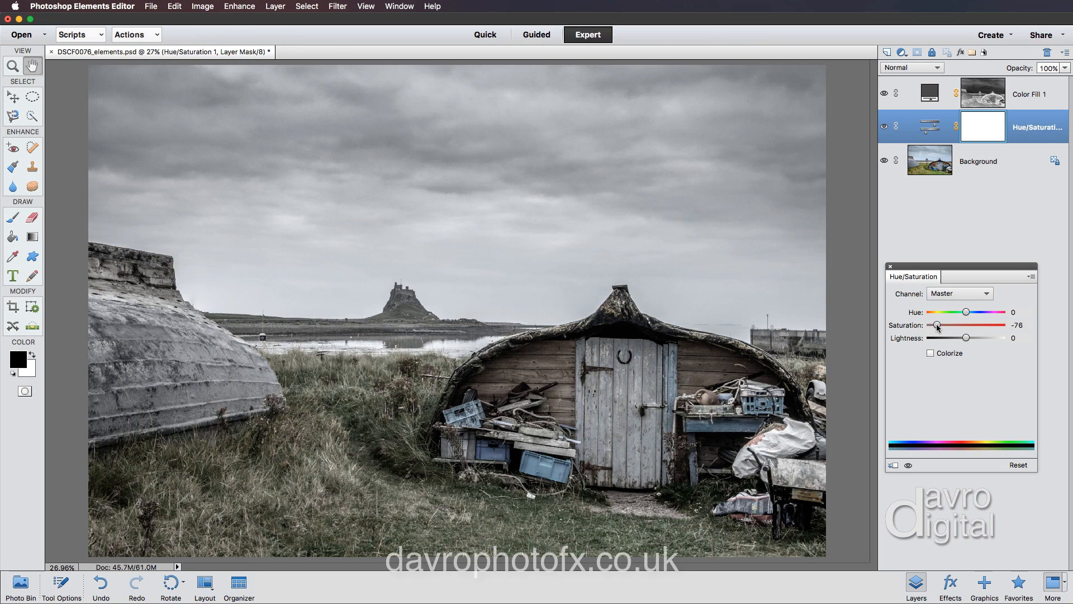
# Step: Set the Hue/Saturation layer's saturation to -100 and change the Color Fill 1 layer's blend mode to Hard Light
pyautogui.moveTo(937, 327); pyautogui.dragTo(922, 327)
pyautogui.click(931, 96)
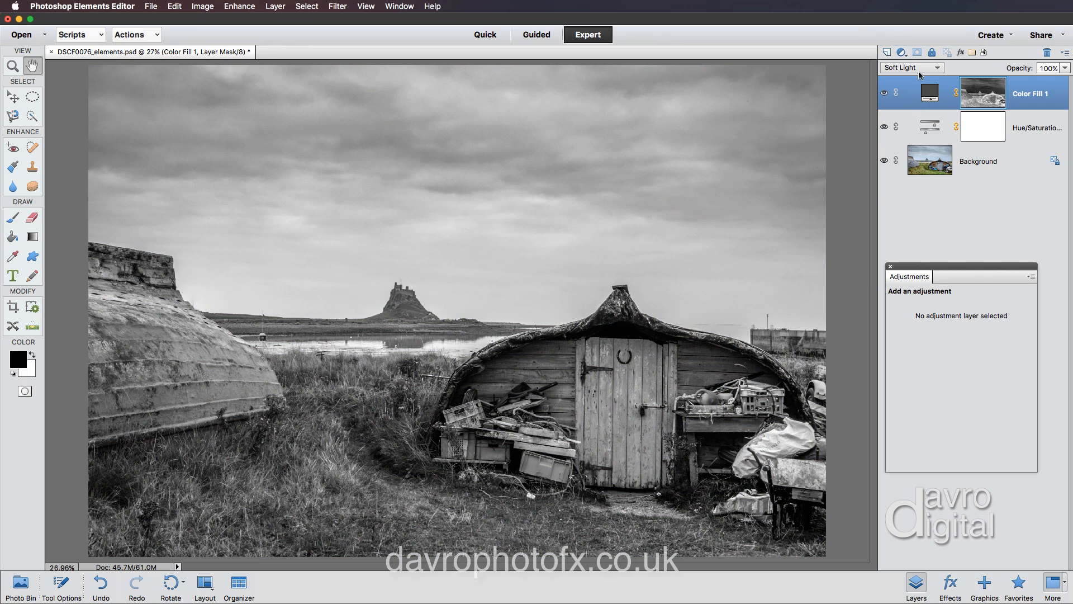
pyautogui.click(919, 72)
pyautogui.click(914, 77)
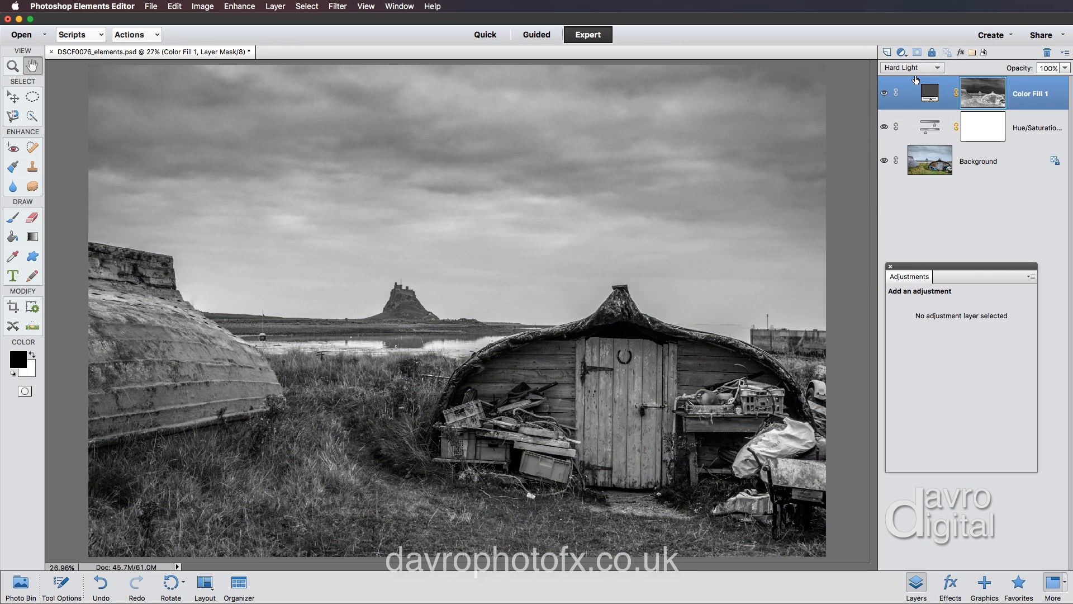
# Step: Try a muted dark blue with a hue of 232 as the Color Fill 1 layer's colour
pyautogui.doubleClick(931, 94)
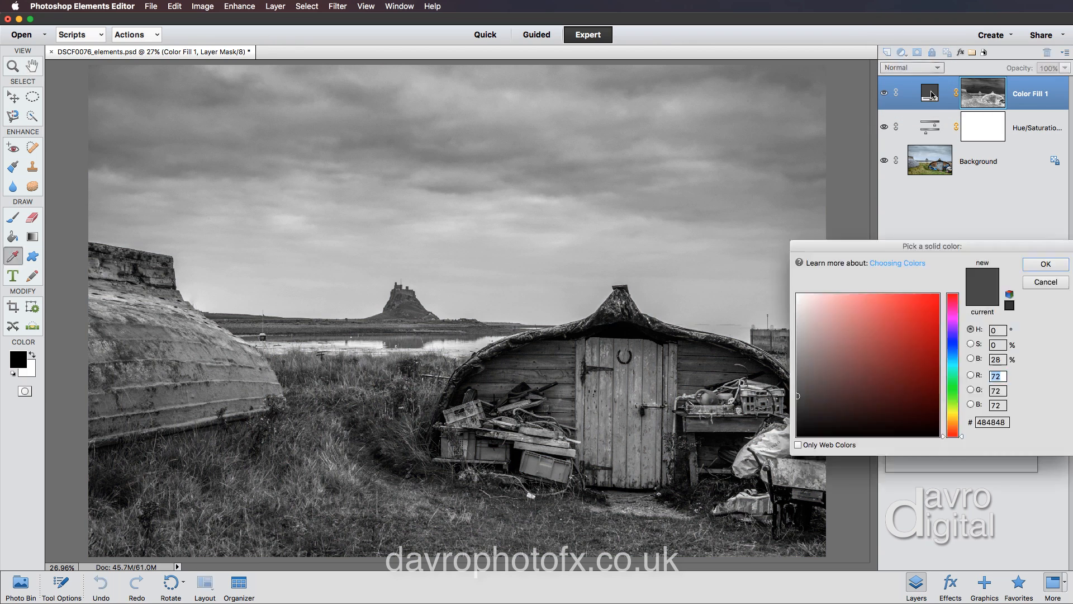
pyautogui.click(821, 394)
pyautogui.moveTo(835, 394); pyautogui.dragTo(873, 373)
pyautogui.click(950, 344)
pyautogui.click(858, 365)
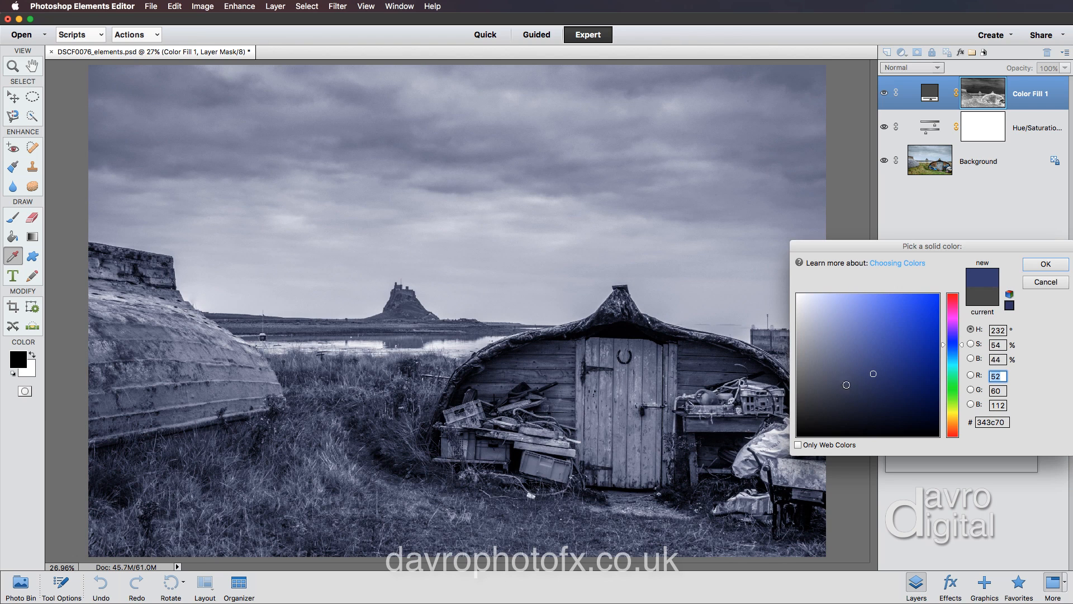
# Step: Change the Color Fill 1 layer's colour to a dark, muted sepia brown with a hue of 37
pyautogui.click(955, 420)
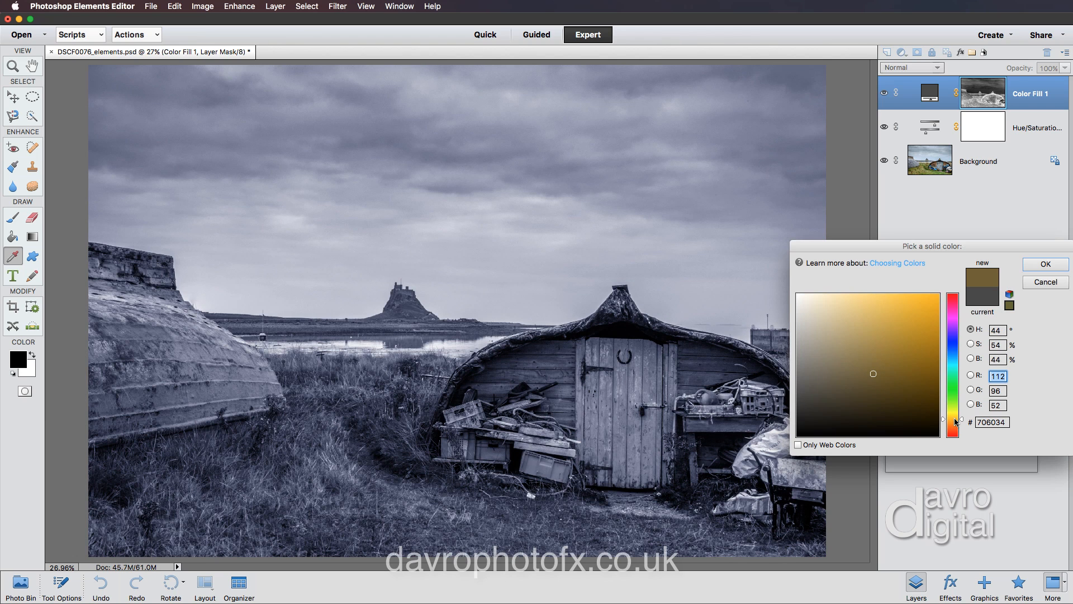
pyautogui.moveTo(956, 421); pyautogui.dragTo(955, 424)
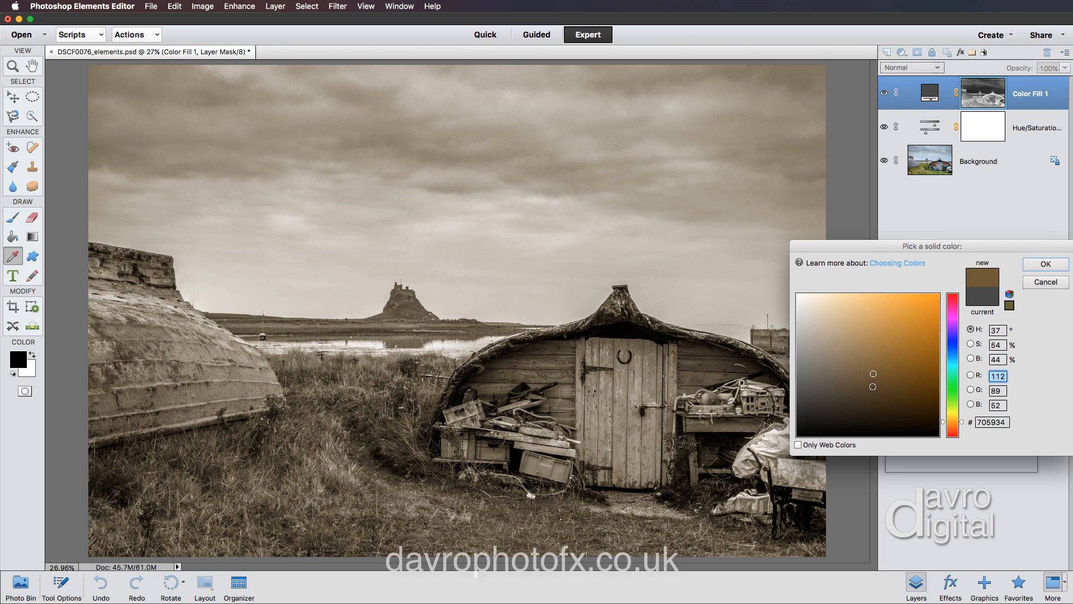
pyautogui.click(872, 389)
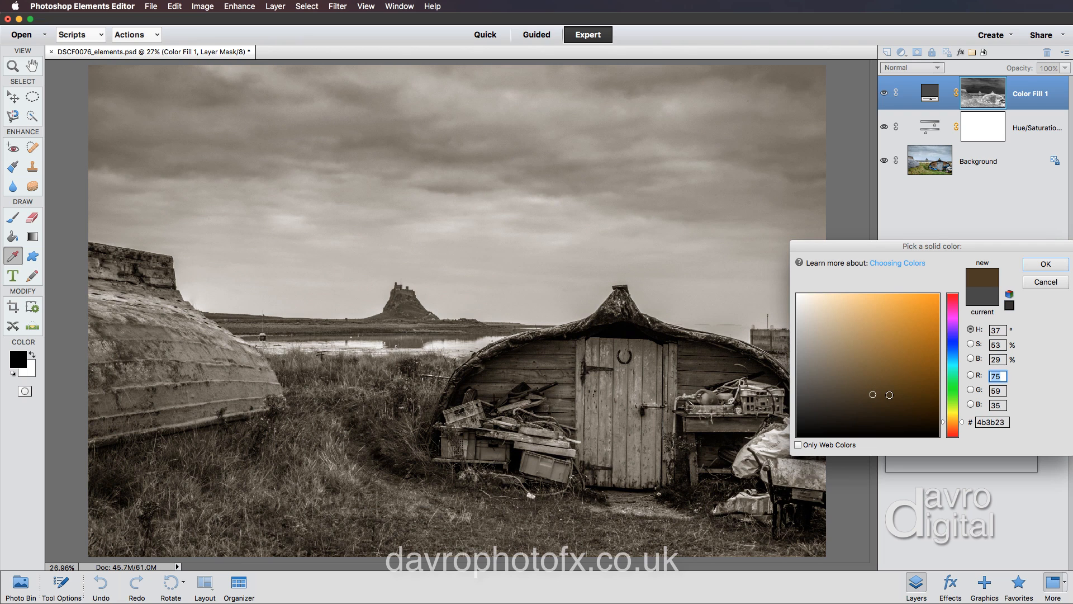
pyautogui.click(889, 395)
pyautogui.click(868, 395)
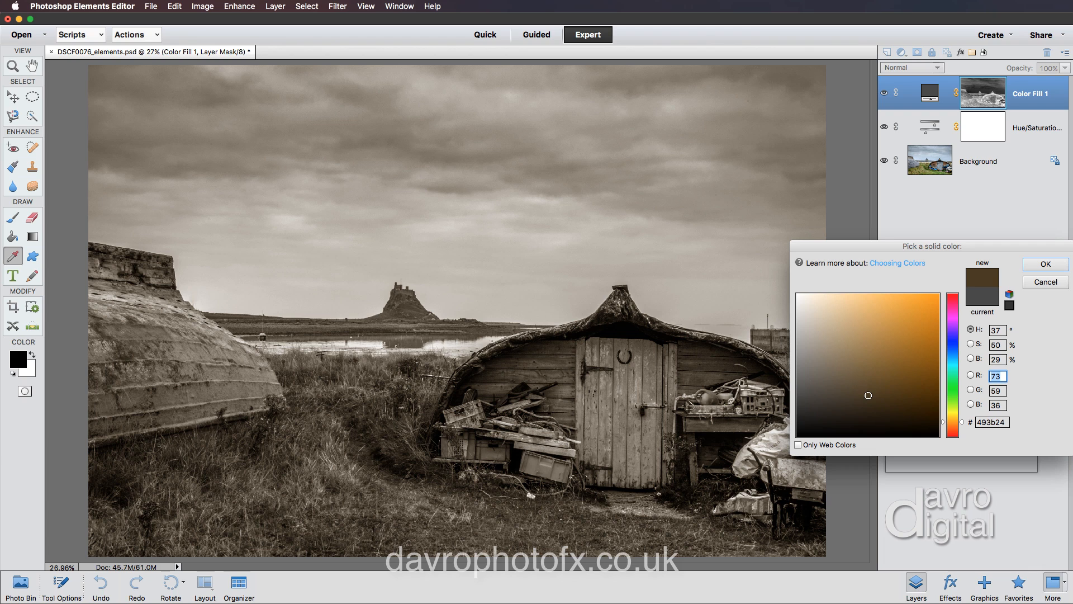
pyautogui.click(854, 394)
pyautogui.click(888, 395)
pyautogui.click(903, 395)
pyautogui.click(853, 396)
pyautogui.click(1044, 264)
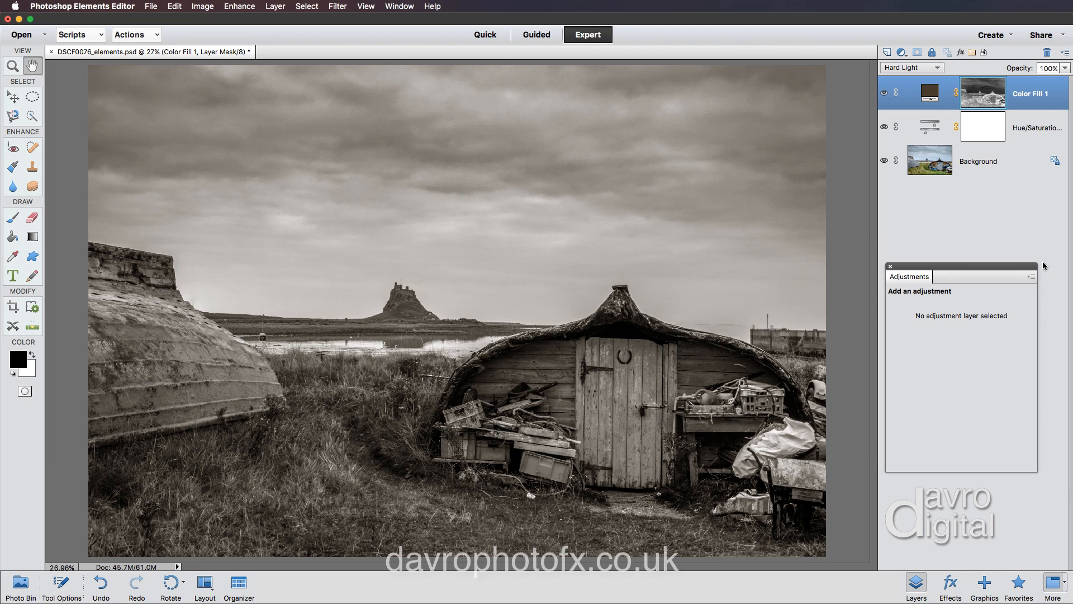
# Step: Try a saturation of about -63 on the Hue/Saturation layer and return it to -100
pyautogui.click(928, 128)
pyautogui.click(936, 325)
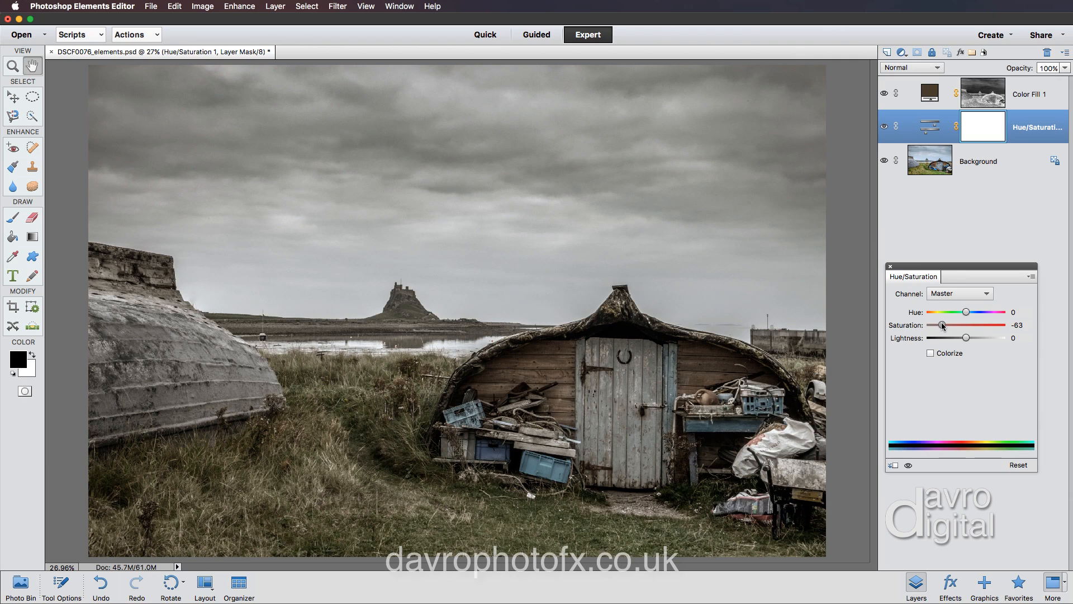
pyautogui.moveTo(943, 326); pyautogui.dragTo(928, 325)
# Step: Compare the photo with the Hue/Saturation and Color Fill 1 layers hidden and shown, leaving both visible and Color Fill 1 selected
pyautogui.click(884, 127)
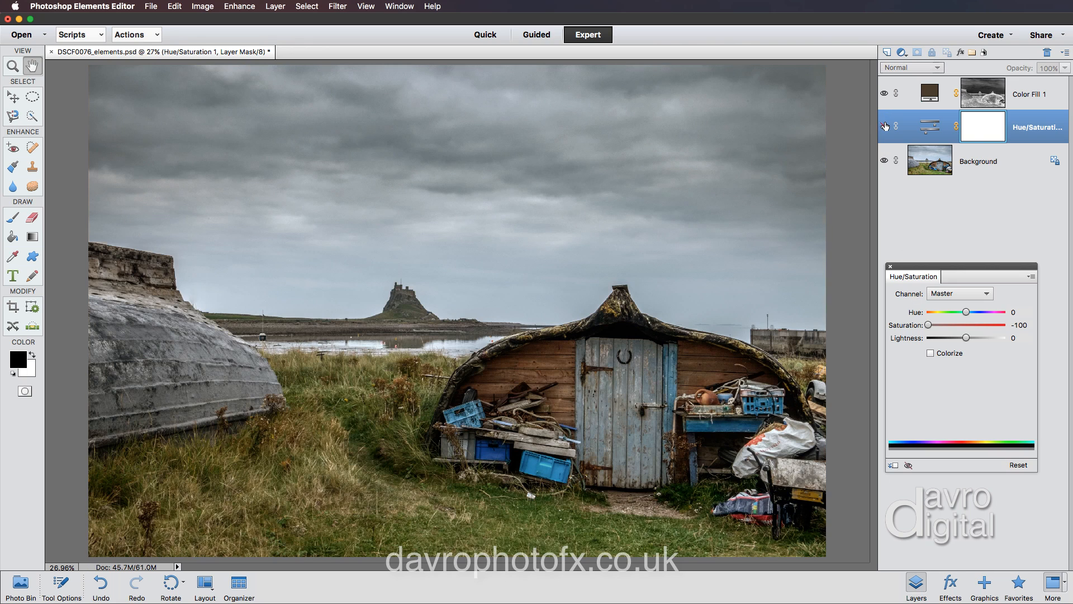
pyautogui.click(884, 93)
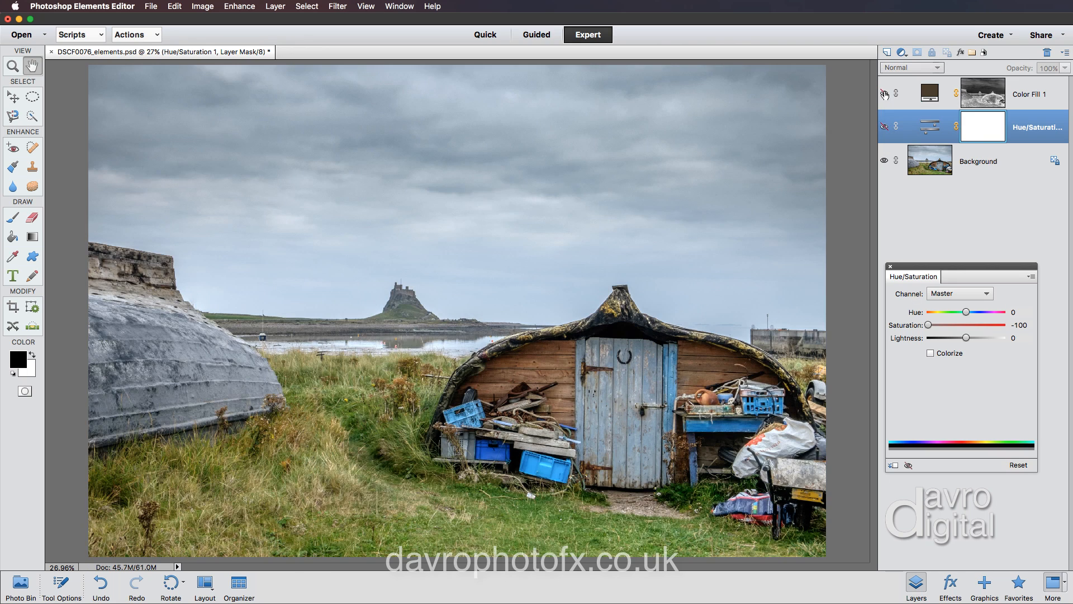
pyautogui.click(884, 94)
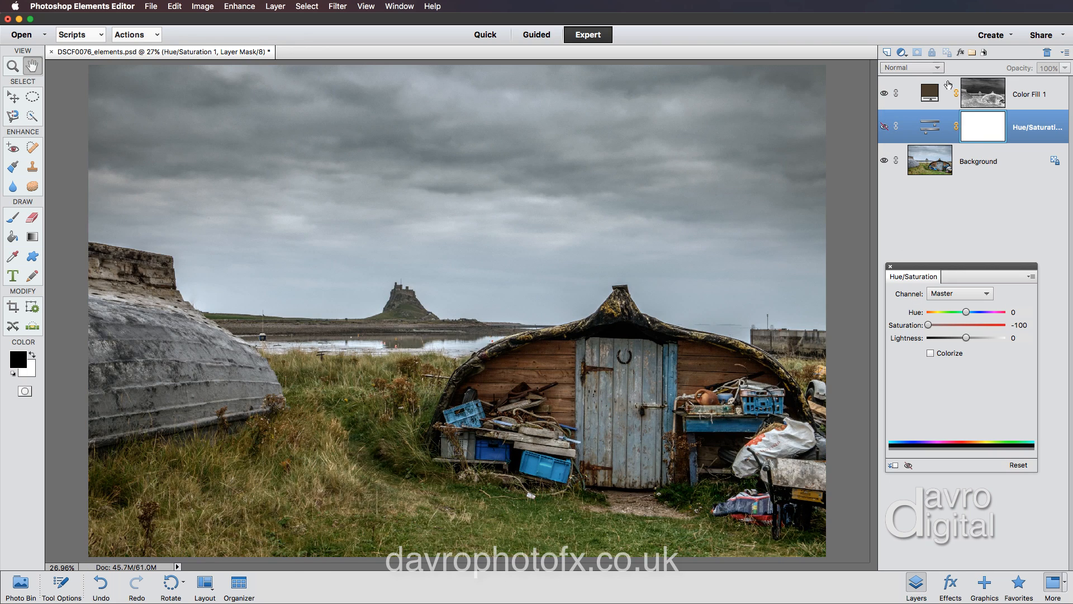
pyautogui.click(1031, 79)
pyautogui.moveTo(1023, 69)
pyautogui.mouseDown()
pyautogui.moveTo(1012, 69)
pyautogui.moveTo(1033, 71)
pyautogui.mouseUp()
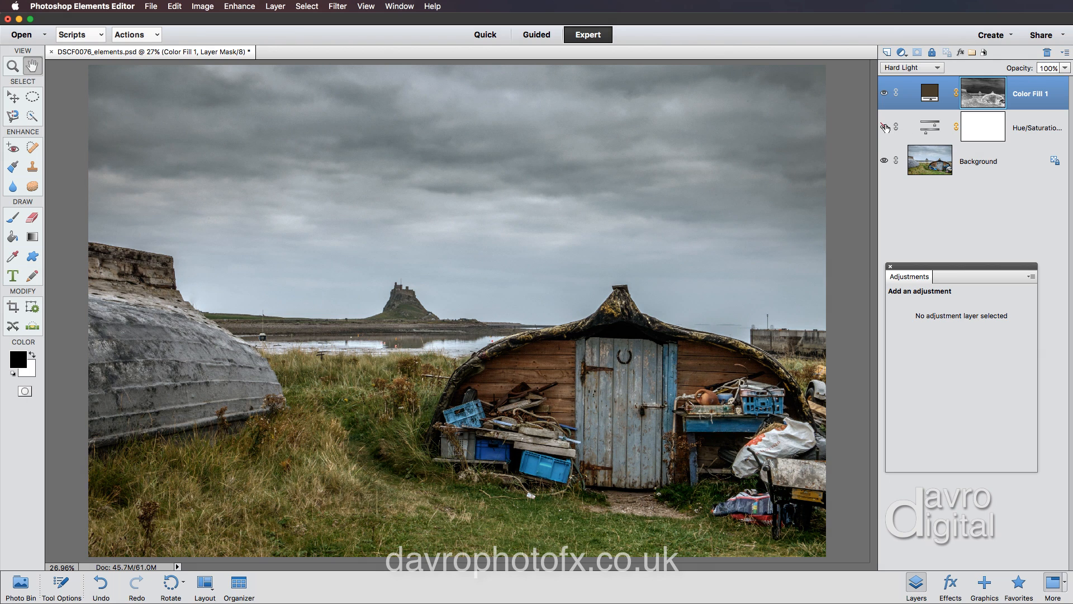
pyautogui.click(884, 126)
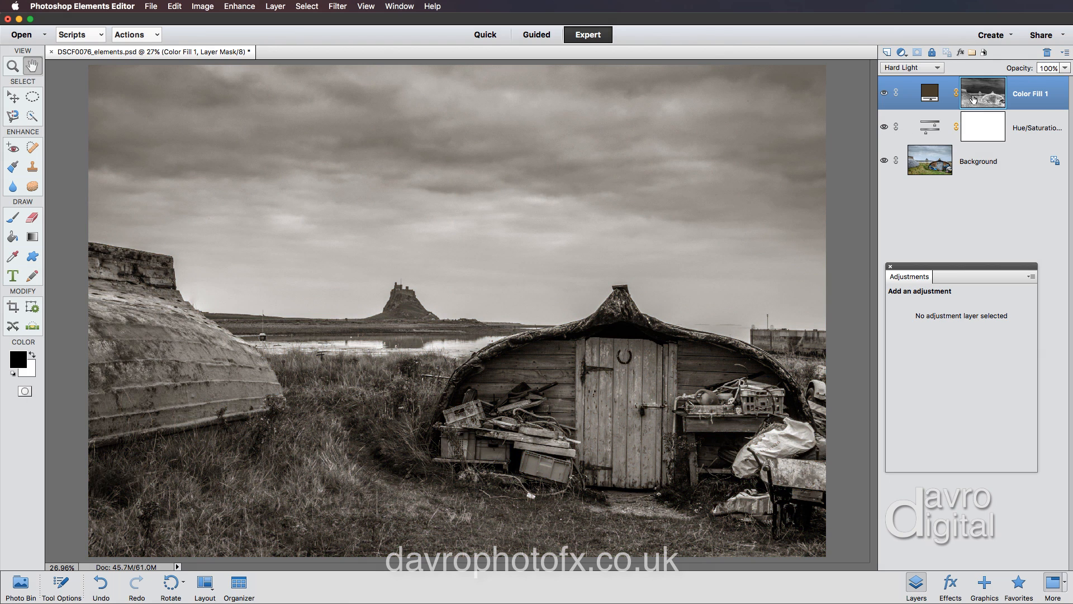